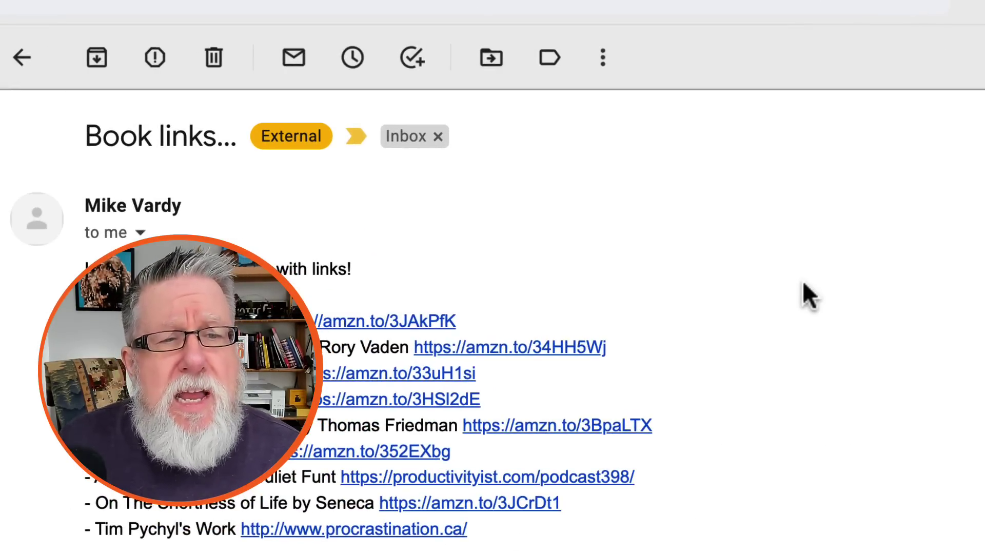
# - Create a calendar event from the open "Book links..." email and review its prefilled details and description
pyautogui.click(605, 59)
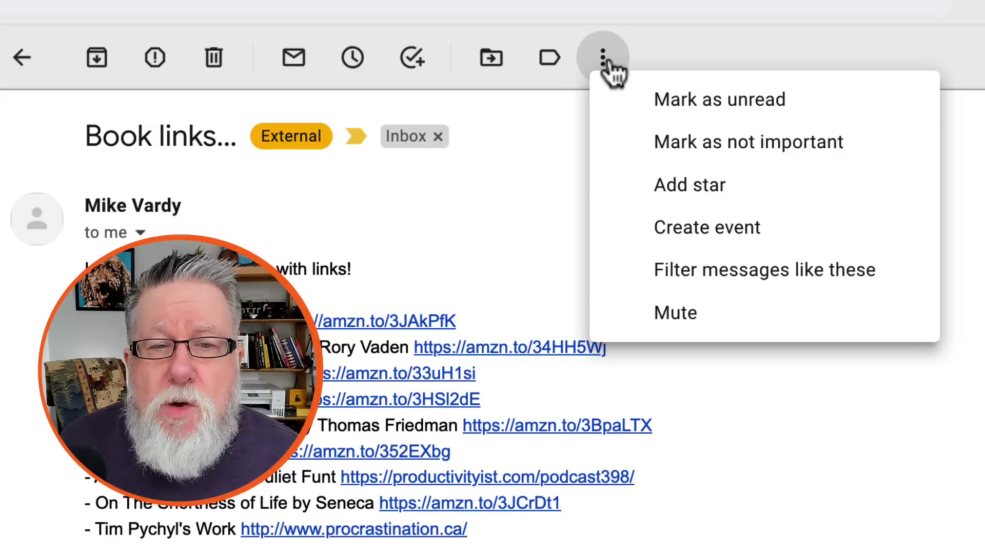
pyautogui.click(725, 229)
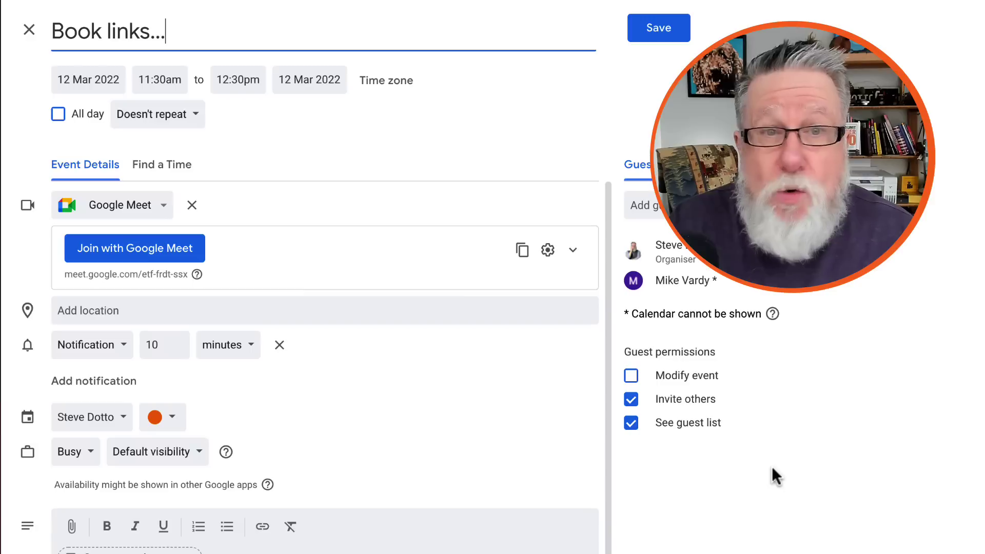
pyautogui.scroll(-2, 325, 363)
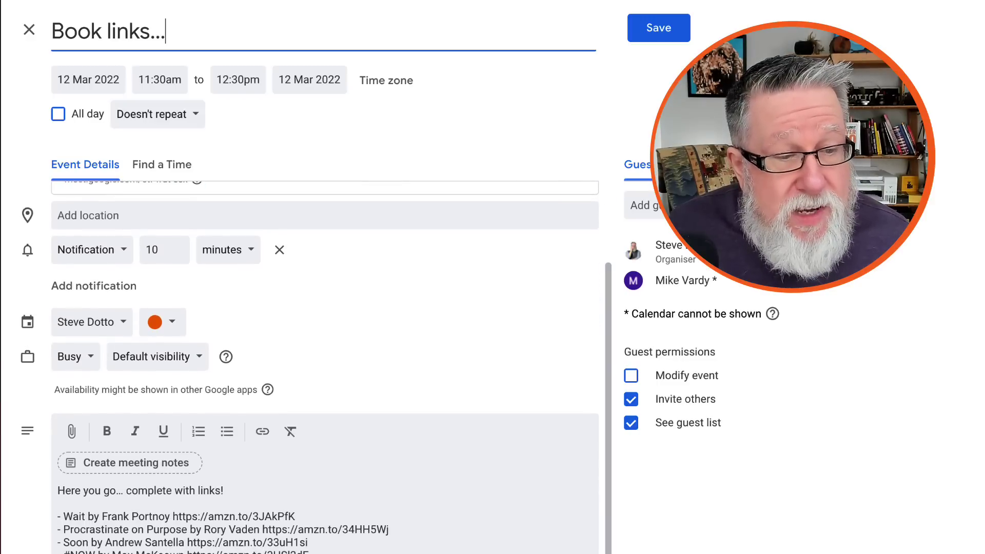
pyautogui.scroll(2, 325, 365)
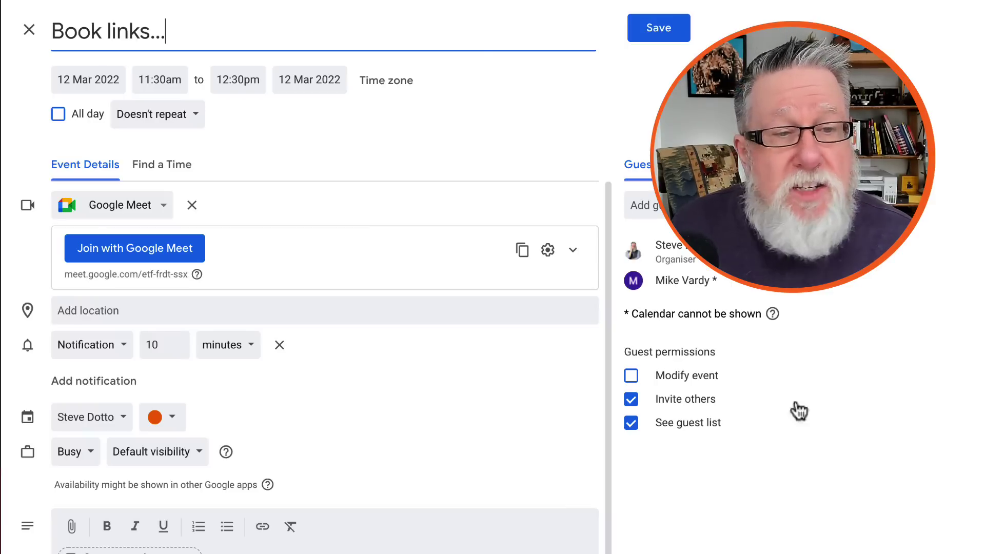
# - Set the "Book links..." event's date to 16 March 2022
pyautogui.click(107, 83)
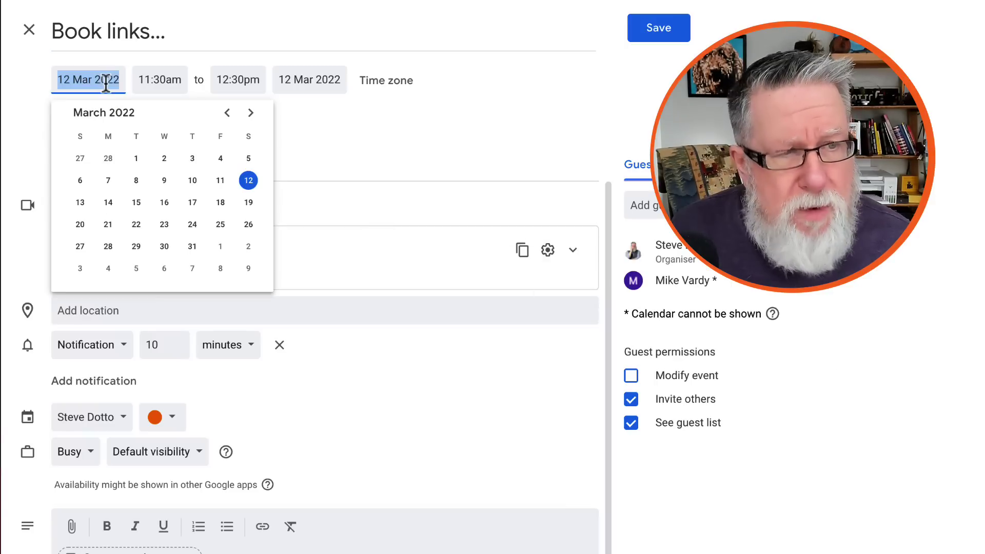
pyautogui.click(171, 208)
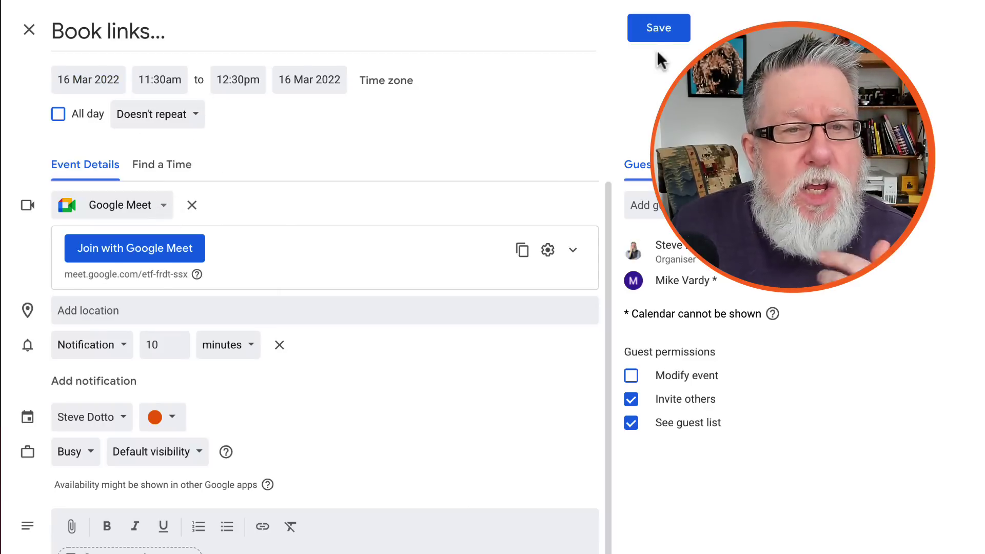
pyautogui.click(663, 31)
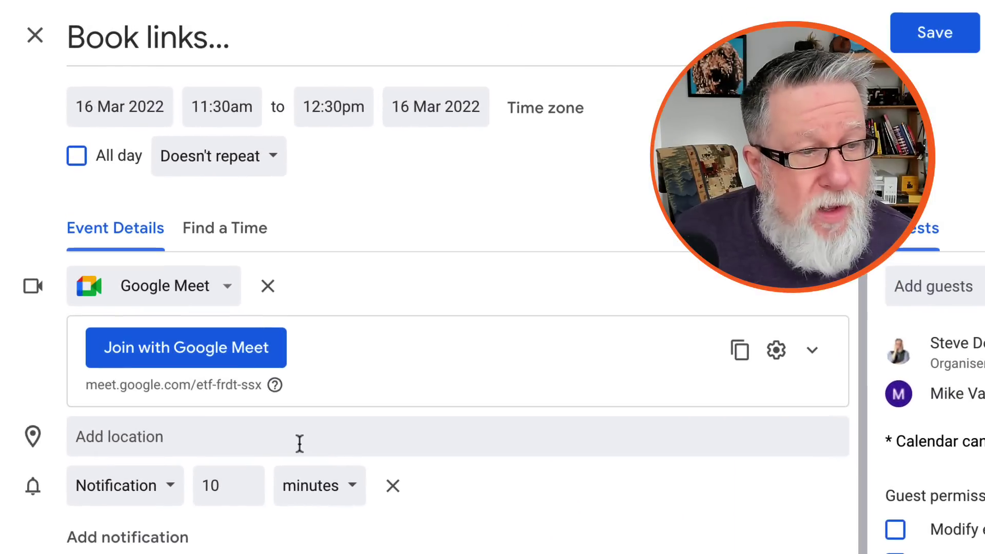
# - Set the event's location to the suggested BCIT campus on Willingdon Avenue in Burnaby and preview it in Maps
pyautogui.click(275, 443)
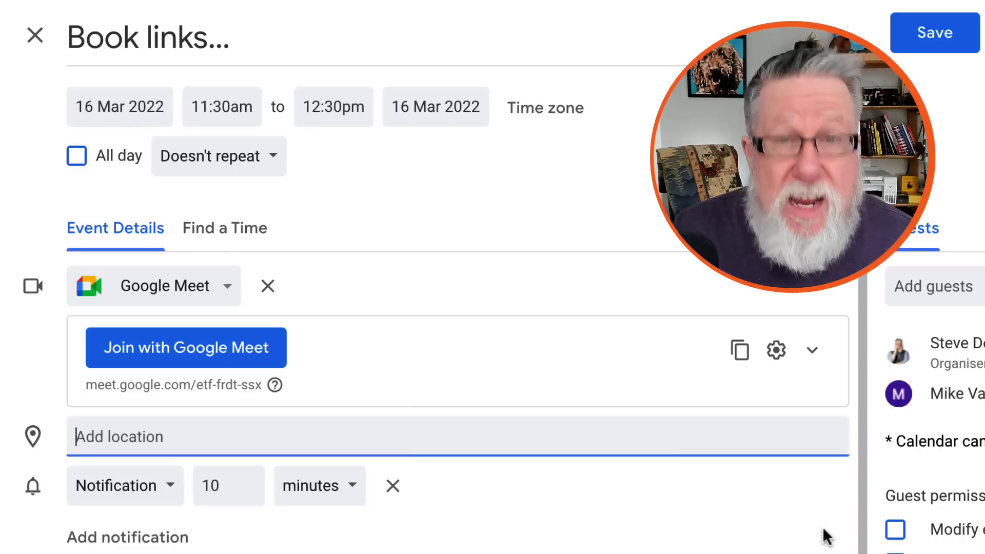
pyautogui.write('Bcit')
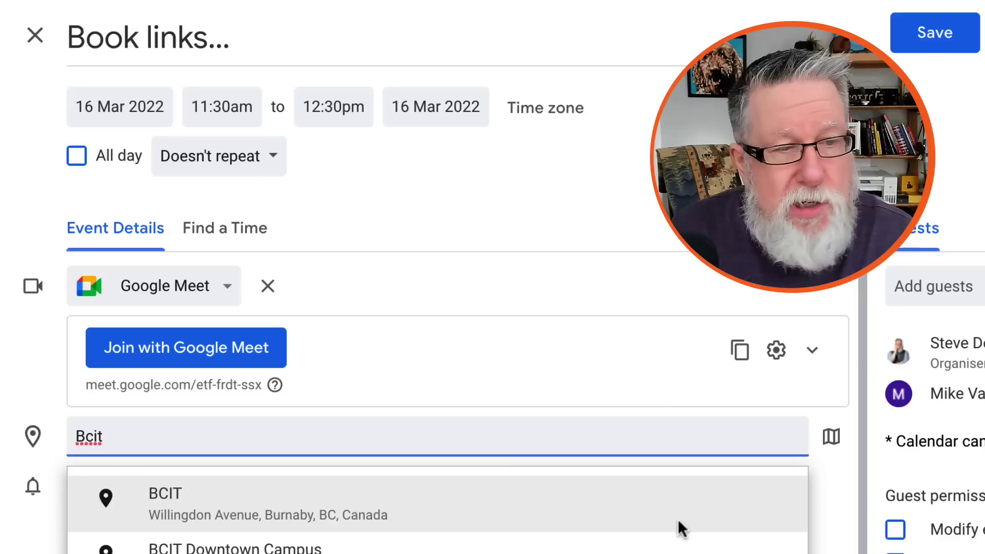
pyautogui.click(675, 518)
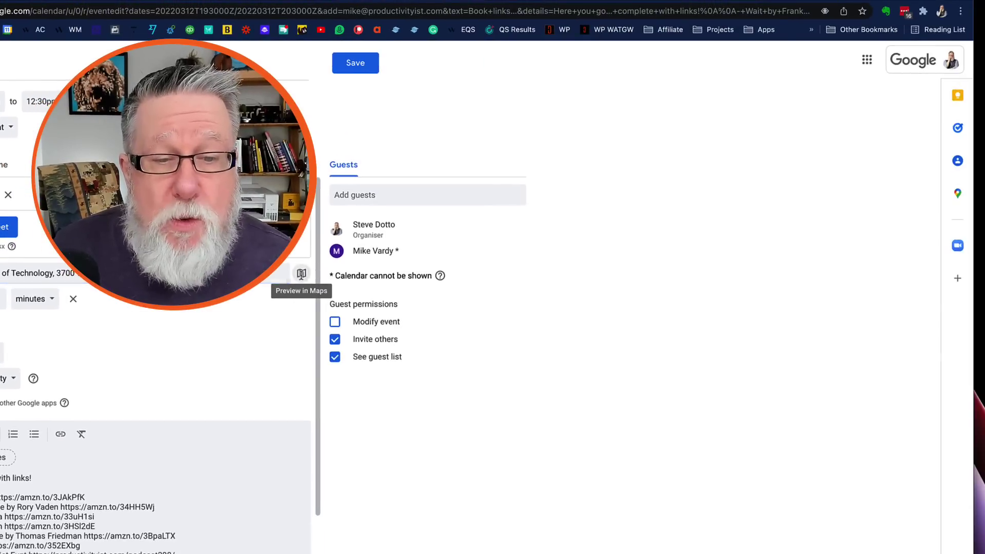
pyautogui.click(303, 276)
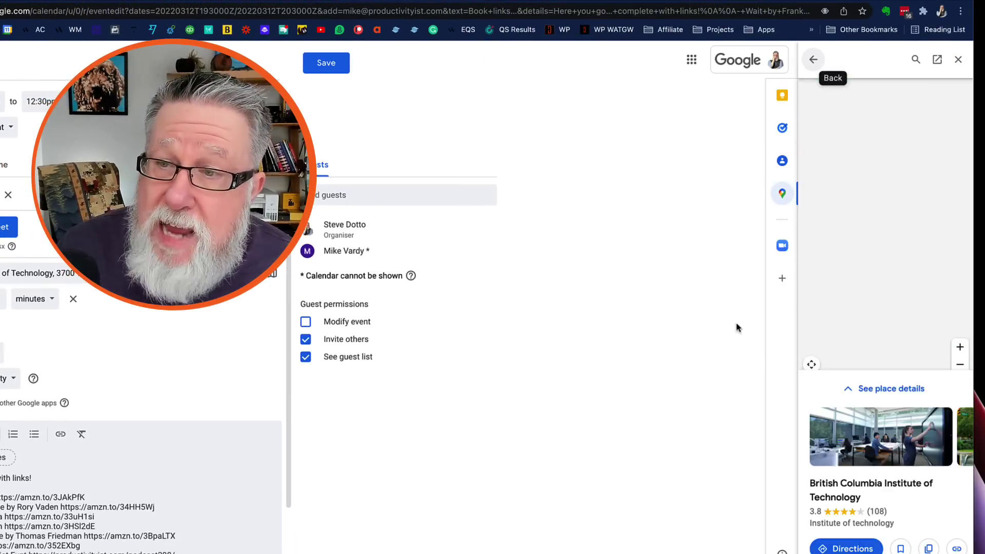
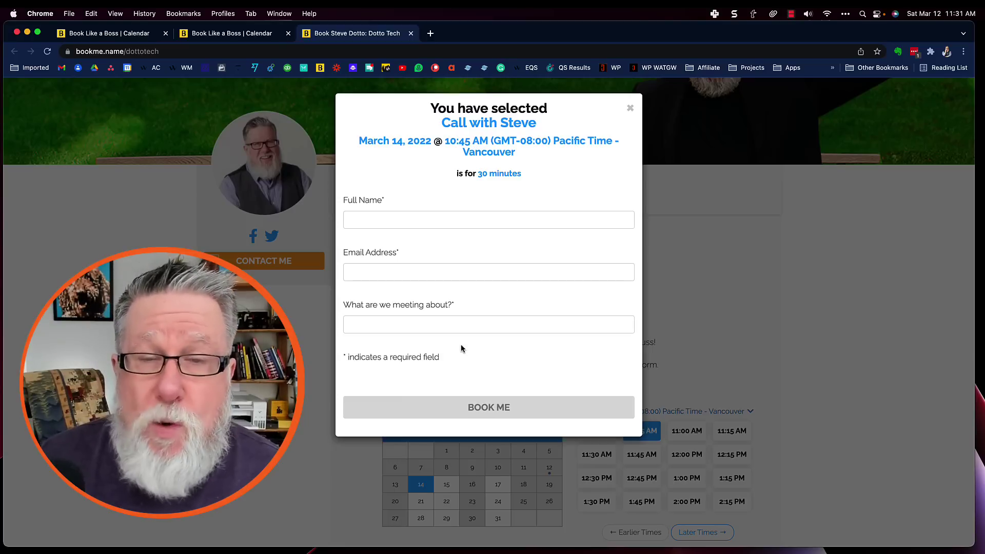
# - Dismiss the call booking form and display the connected calendar accounts in Book Like a Boss
pyautogui.click(630, 108)
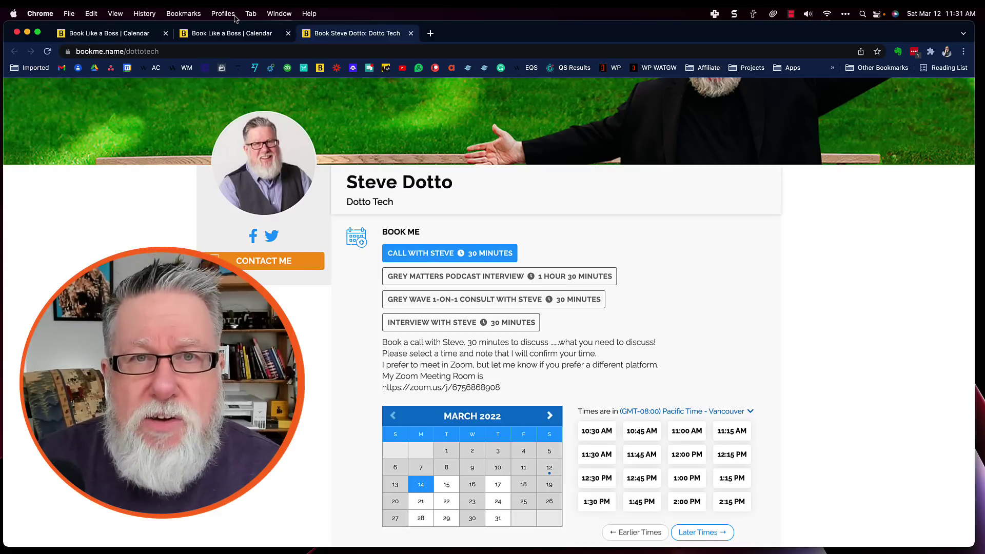
pyautogui.click(224, 35)
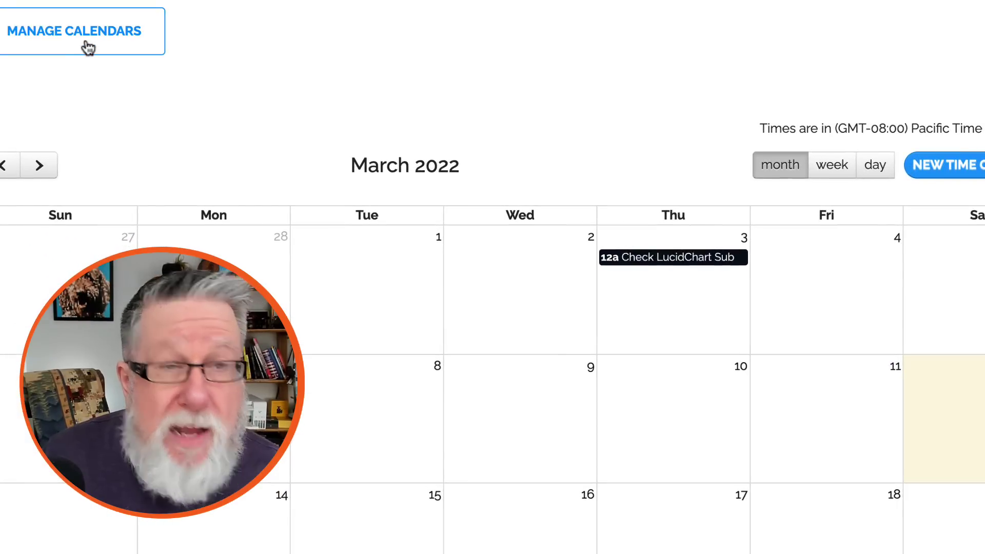
pyautogui.click(88, 47)
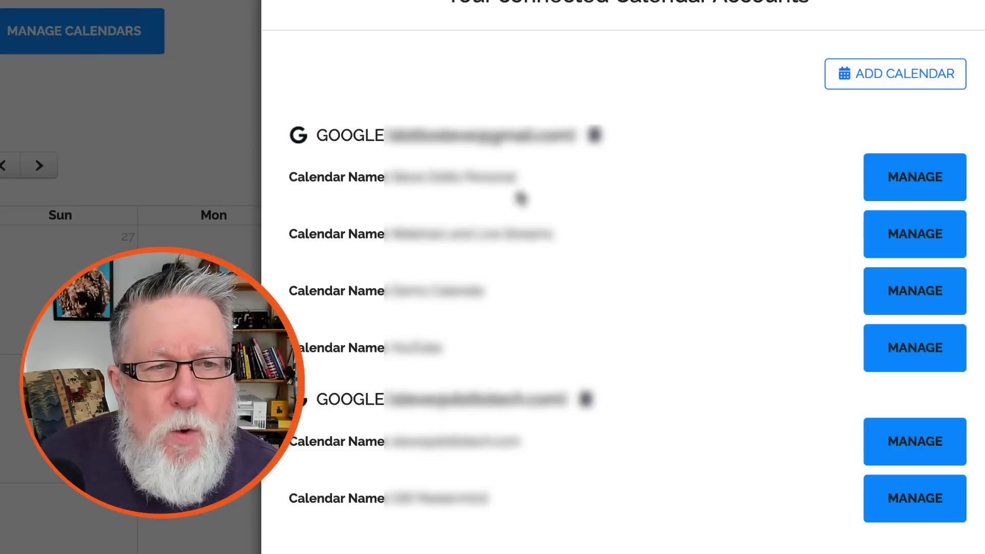
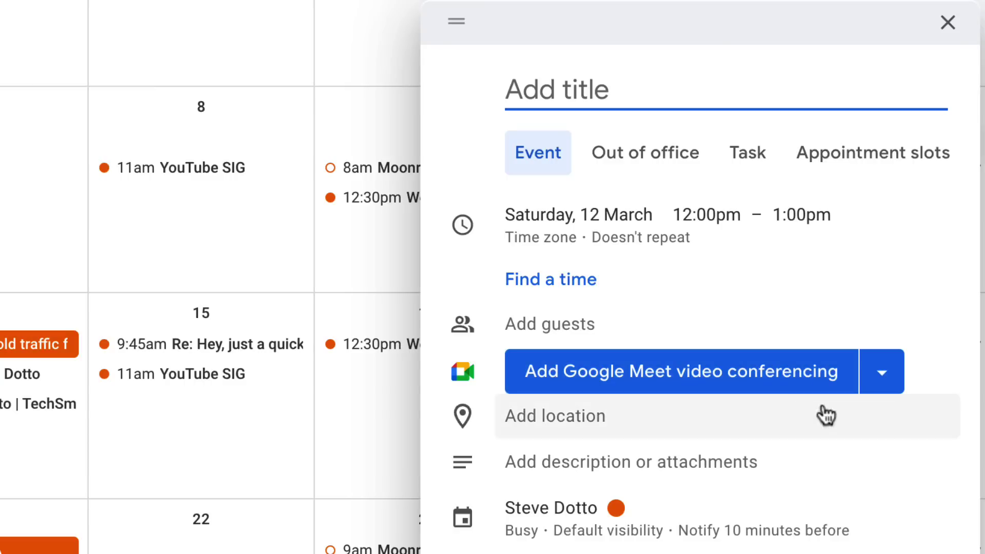
# - In Google Calendar, show the video conferencing choices for the new untitled event on Saturday, 12 March
pyautogui.click(884, 378)
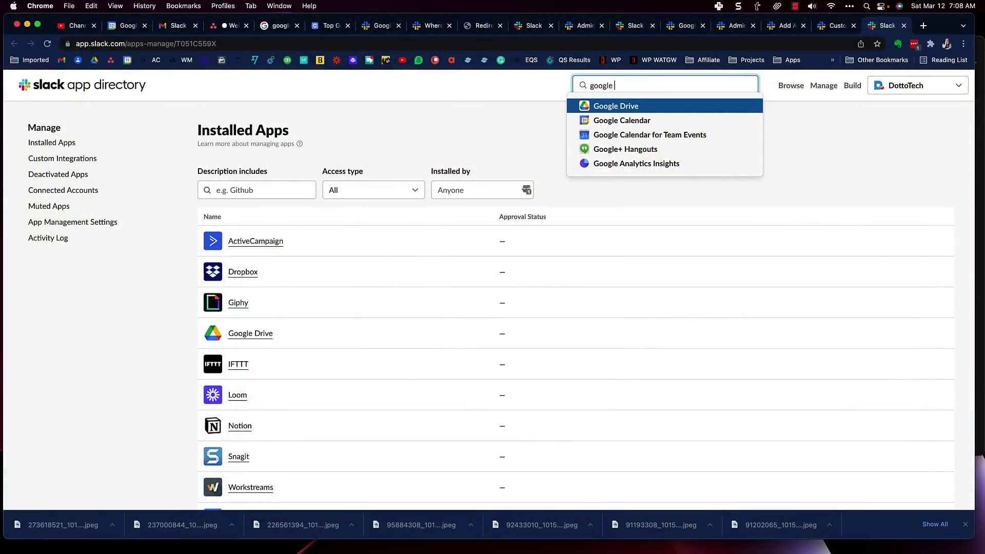
# - Open the Google Calendar app from the Slack App Directory search and start adding it to Slack
pyautogui.click(638, 120)
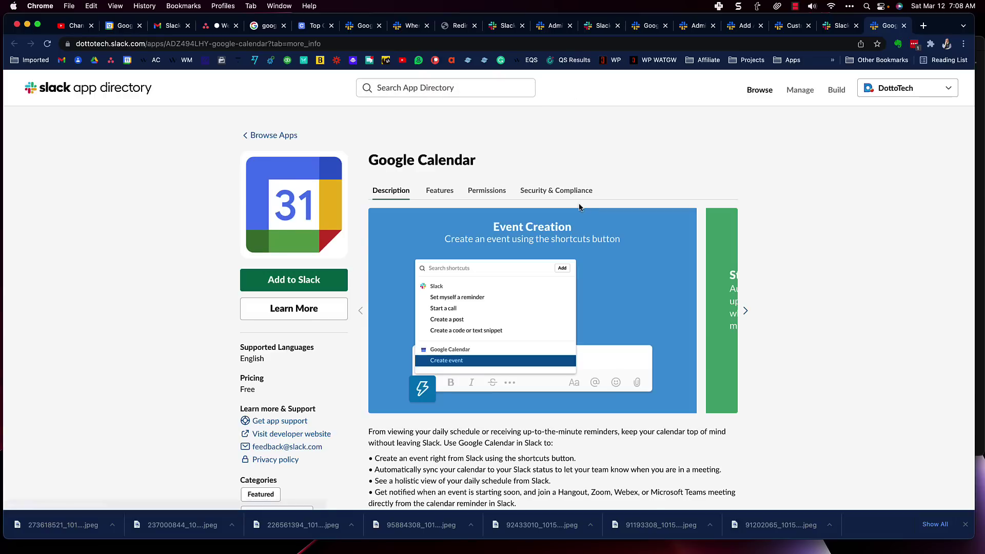
pyautogui.click(298, 283)
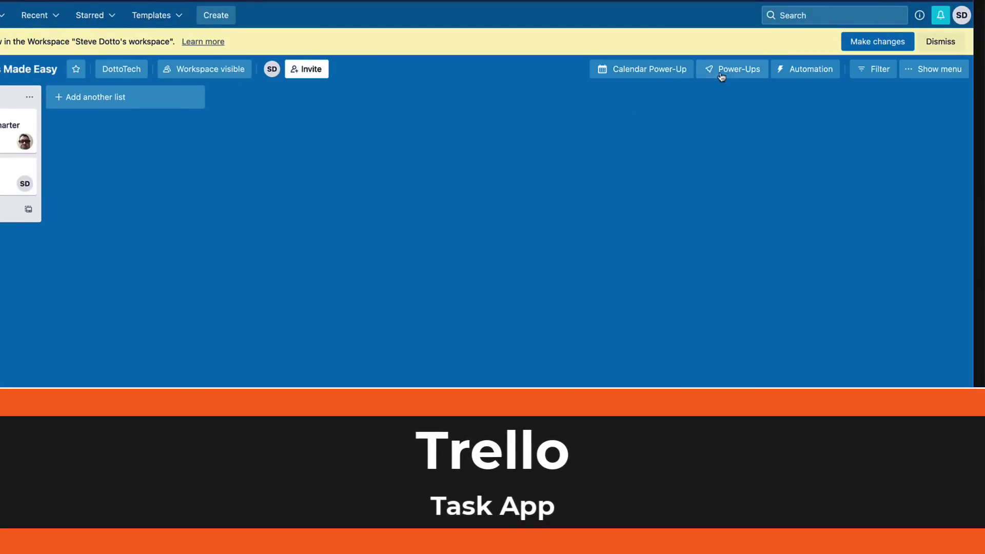
# - On the Trello board, open the enabled Calendar Power-Up's details and read its description of features
pyautogui.click(727, 72)
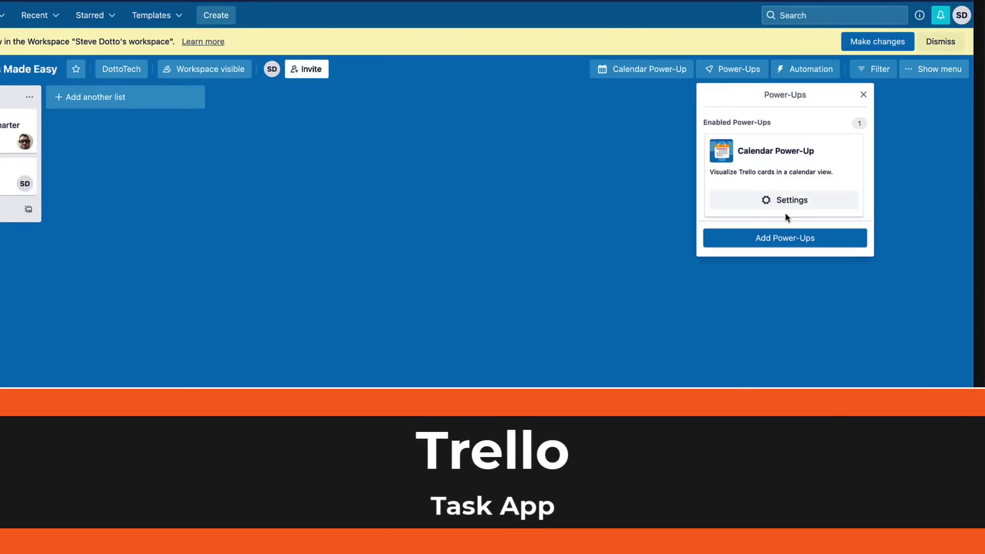
pyautogui.click(776, 201)
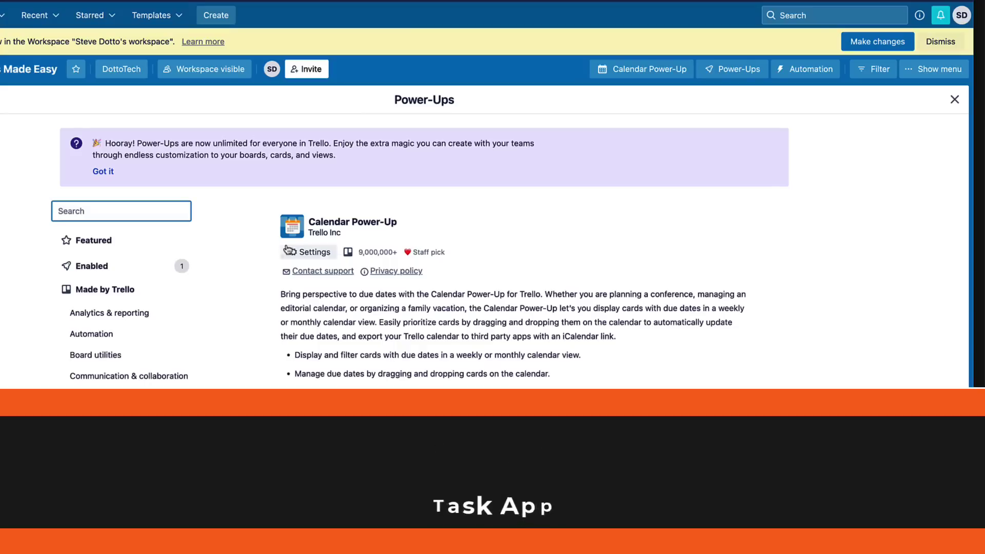
pyautogui.scroll(-5, 368, 279)
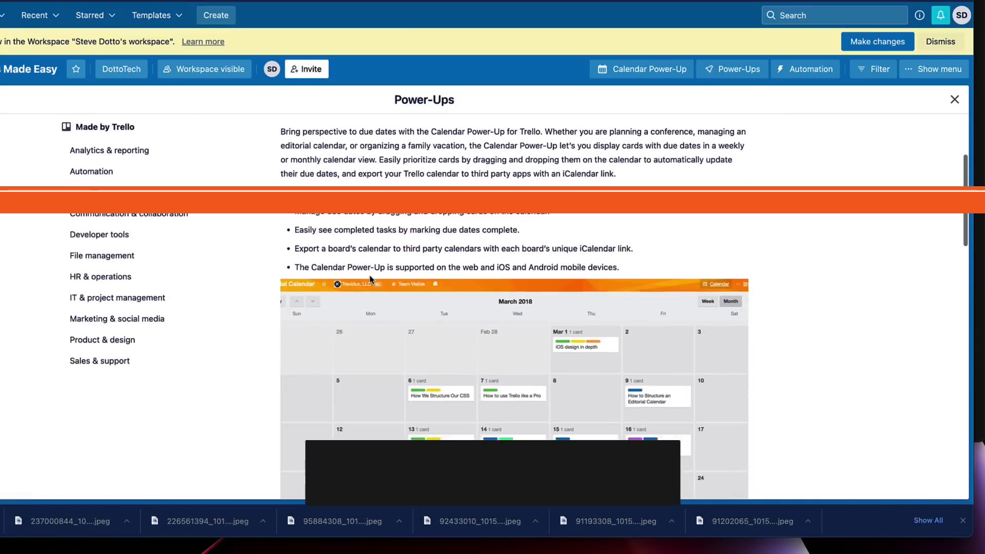
pyautogui.scroll(5, 370, 279)
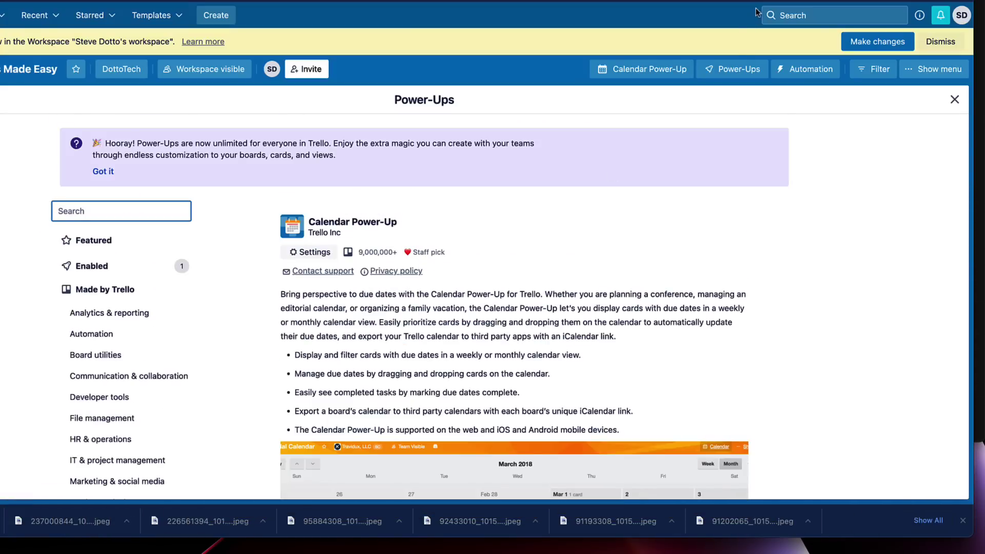
# - Open the Trello board's Calendar Power-Up, enable its calendar sync and select the iCalendar feed address
pyautogui.click(666, 67)
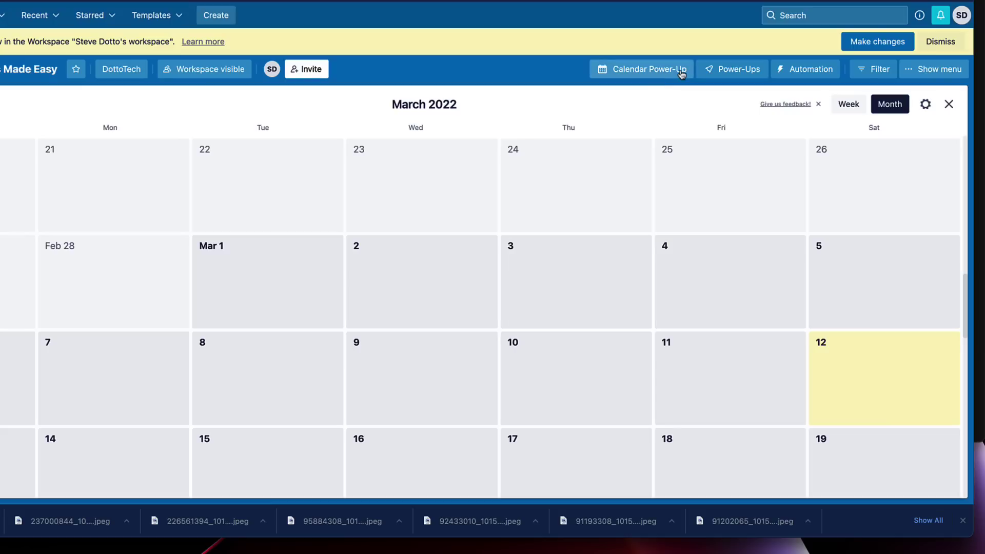
pyautogui.click(926, 105)
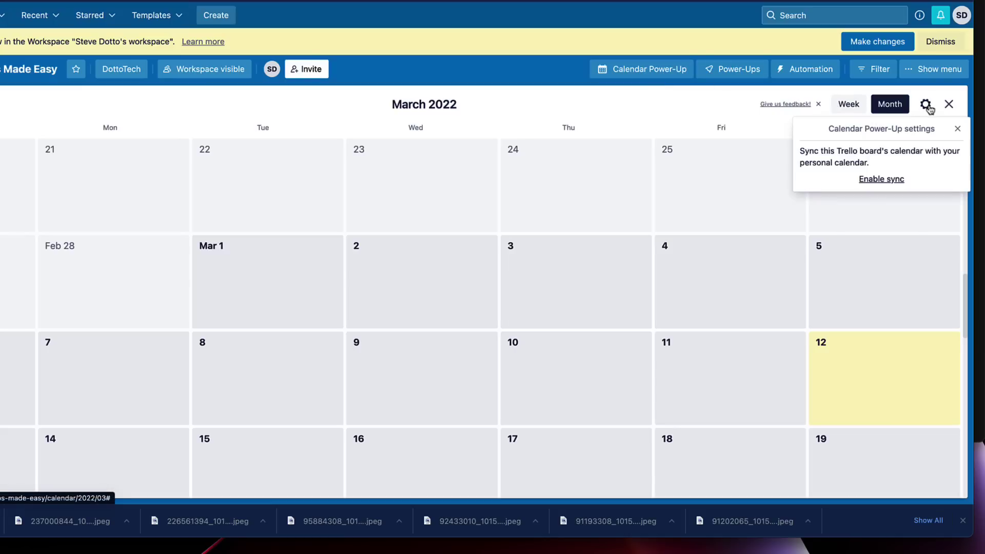
pyautogui.click(893, 181)
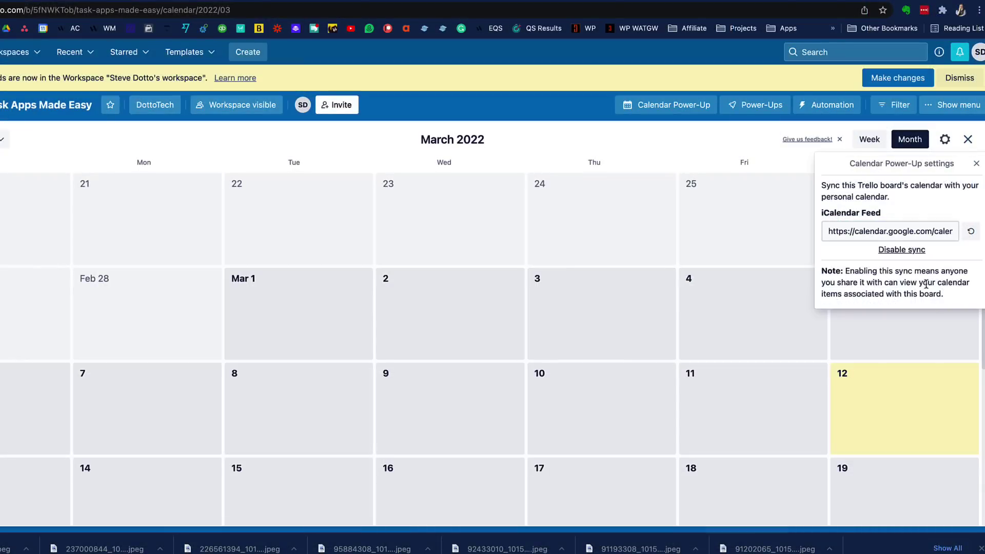
pyautogui.click(928, 234)
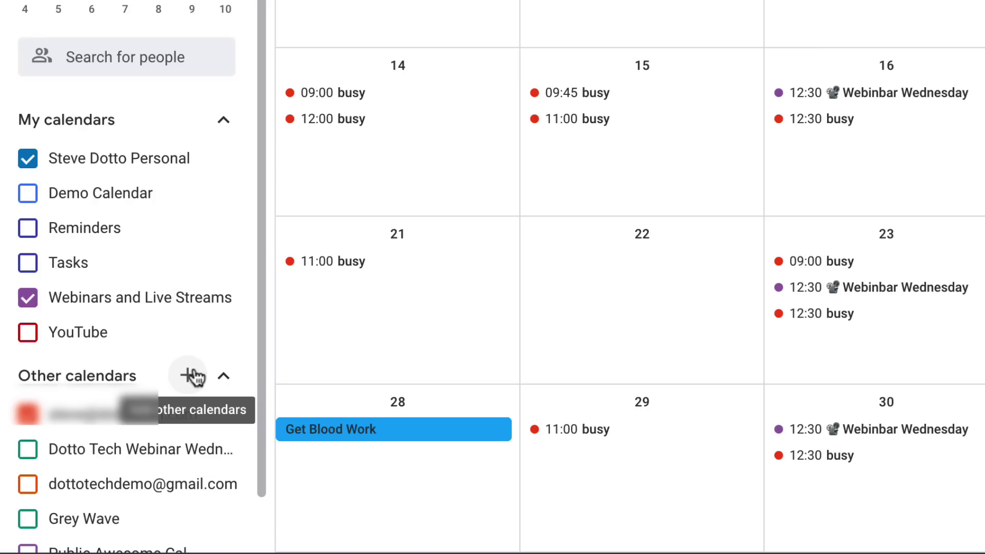
# - In Google Calendar, add another calendar from URL using the copied Trello iCalendar feed address
pyautogui.click(193, 377)
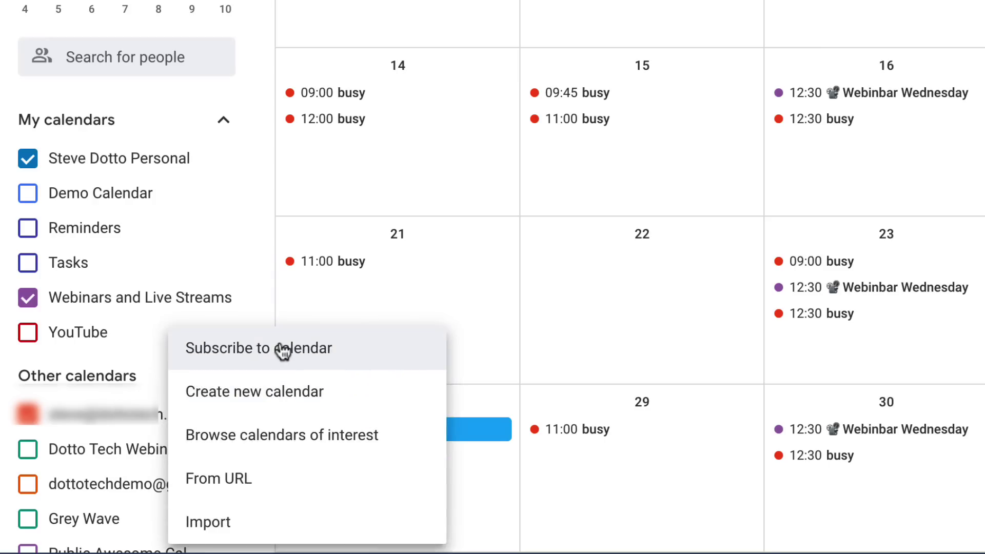
pyautogui.click(257, 492)
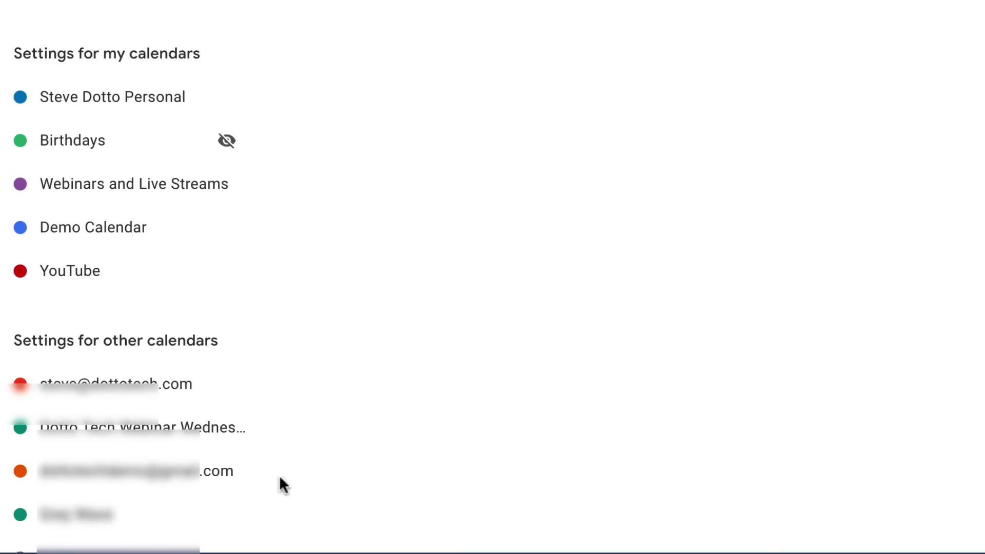
pyautogui.hotkey('ctrl', 'v')
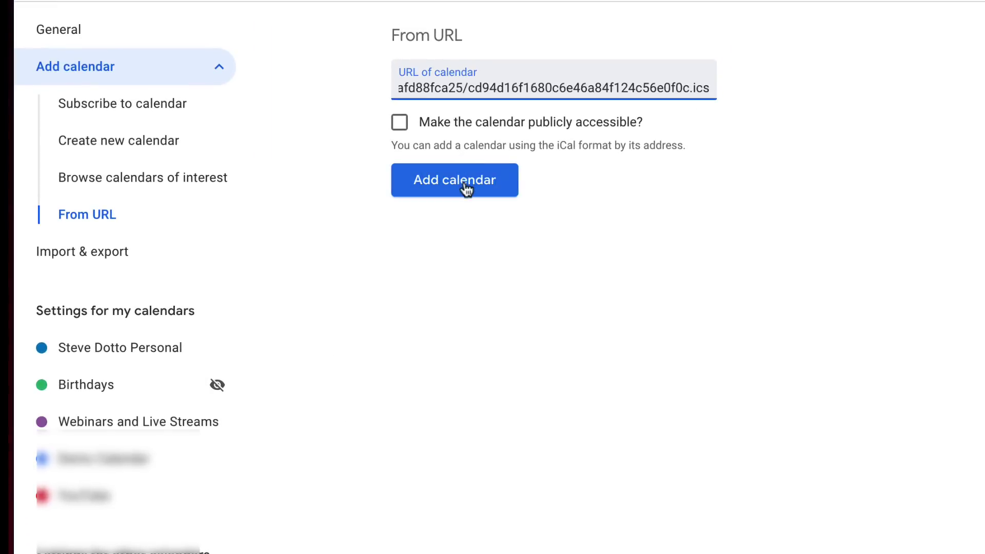
pyautogui.click(465, 184)
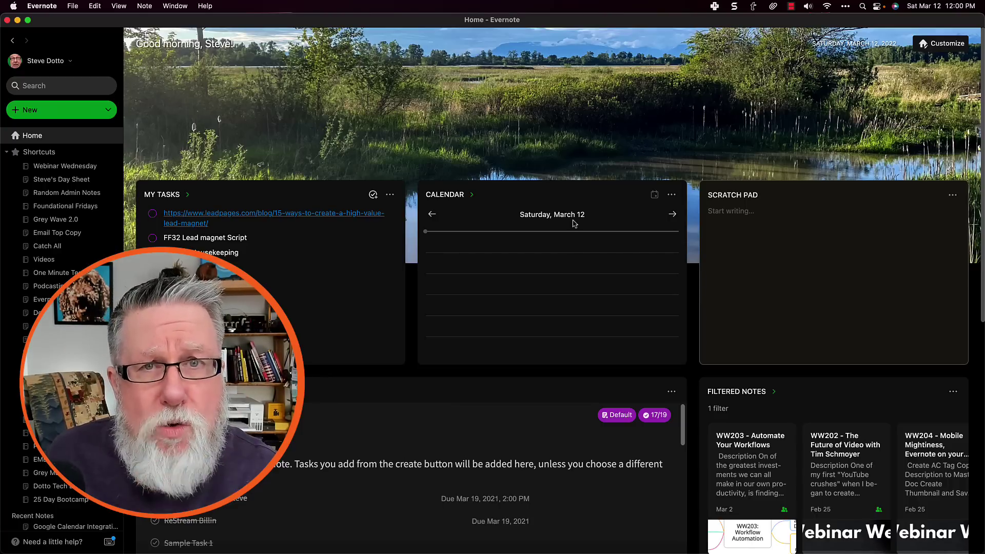
# - In Evernote, advance the home calendar widget to Monday, March 14 and open the full calendar
pyautogui.click(672, 215)
pyautogui.click(673, 215)
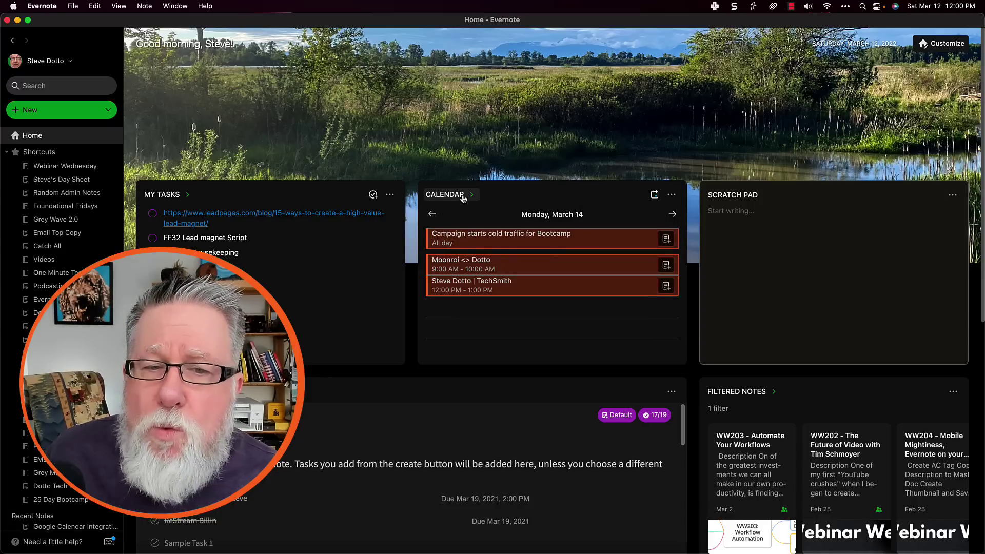
pyautogui.click(446, 195)
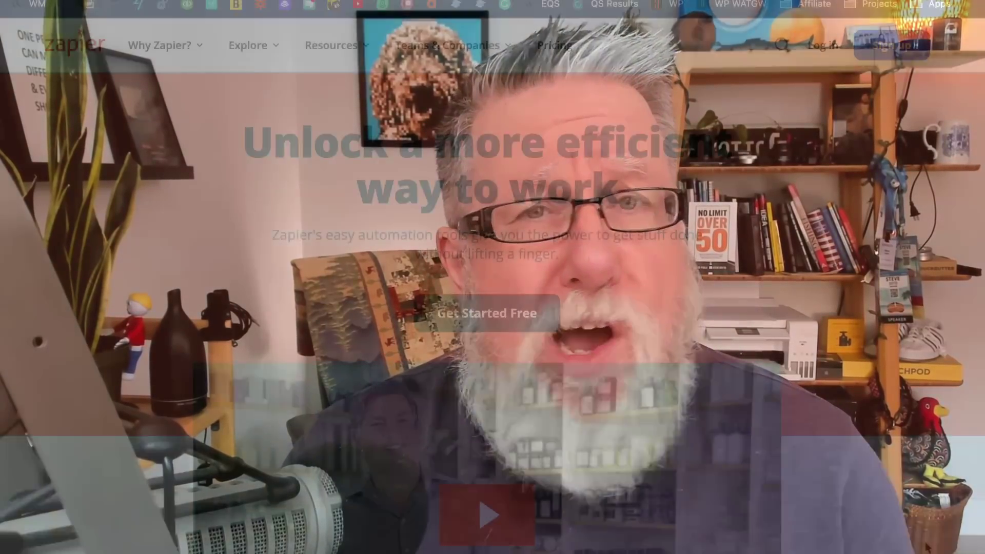
# - Browse Zapier's home page through the example Zaps to the sections on templates and customizing Zaps
pyautogui.scroll(-15, 927, 547)
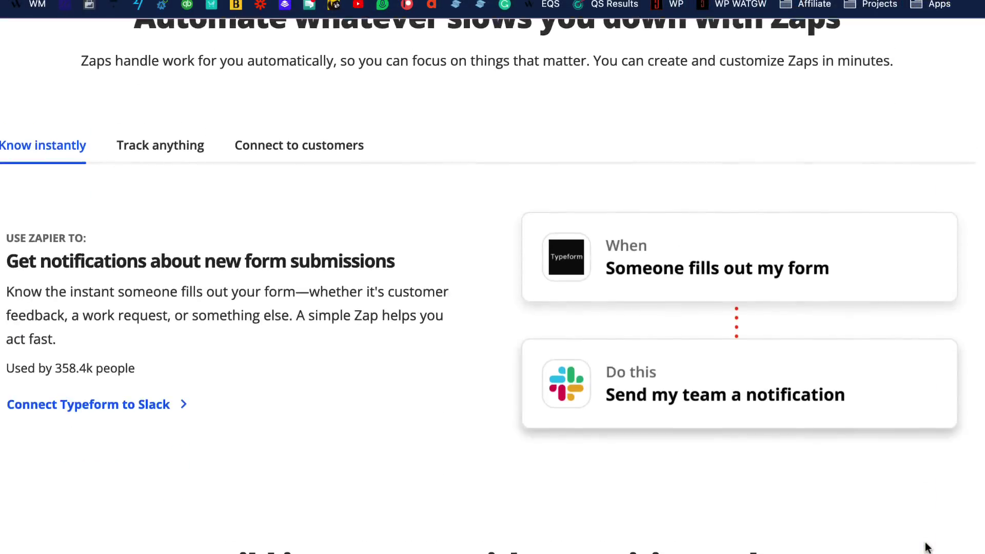
pyautogui.scroll(-10, 926, 547)
pyautogui.scroll(-3, 928, 547)
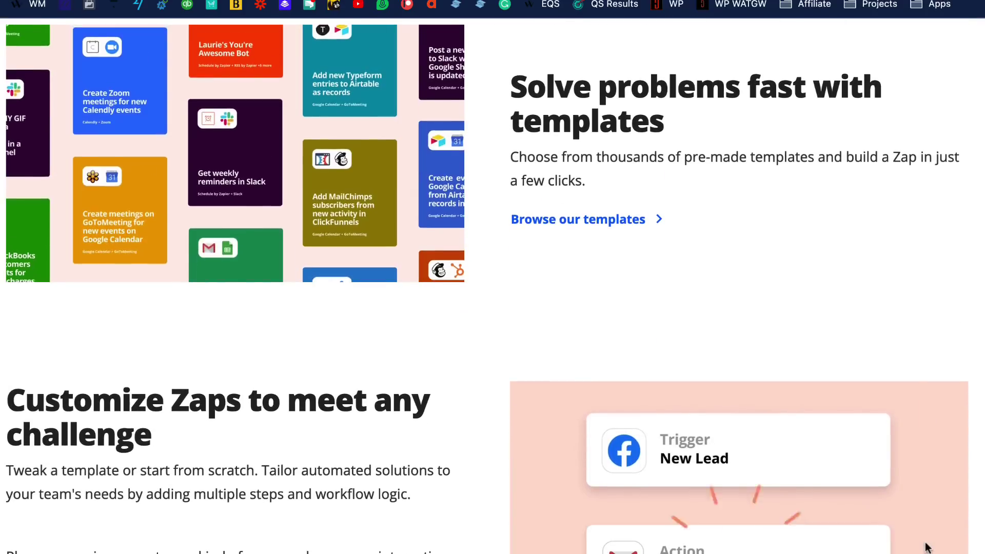